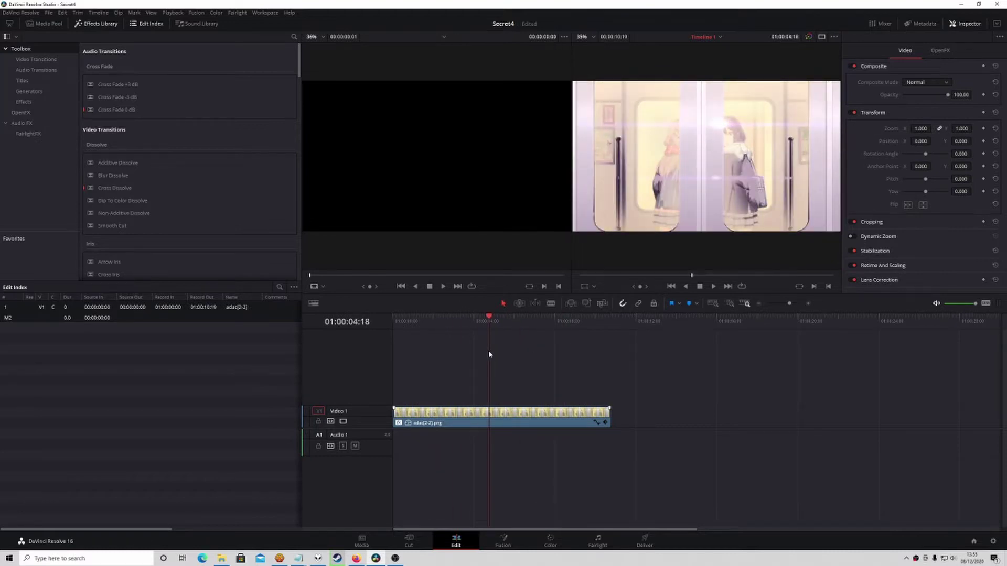
Step: Enable Dynamic Zoom on the anime train still and scrub across it to preview the zoom
click(851, 237)
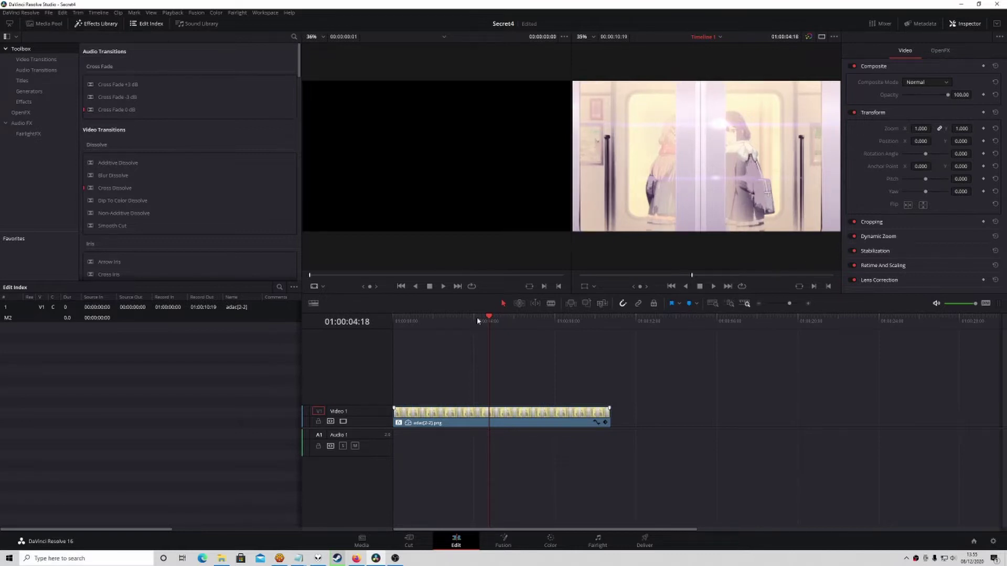
mouse_move(446, 324)
mouse_down()
mouse_move(380, 344)
mouse_move(482, 359)
mouse_up()
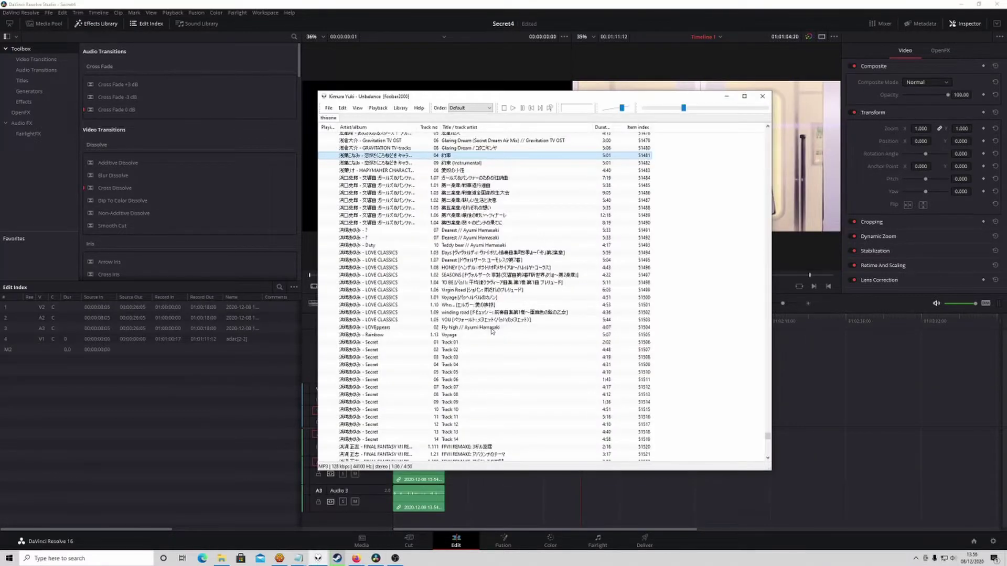
Step: Audition IMMORAL, Wonder Caravan! and UNLIMITED BEAT from the foobar2000 playlist
scroll(461, 227, up, 11)
scroll(461, 227, up, 12)
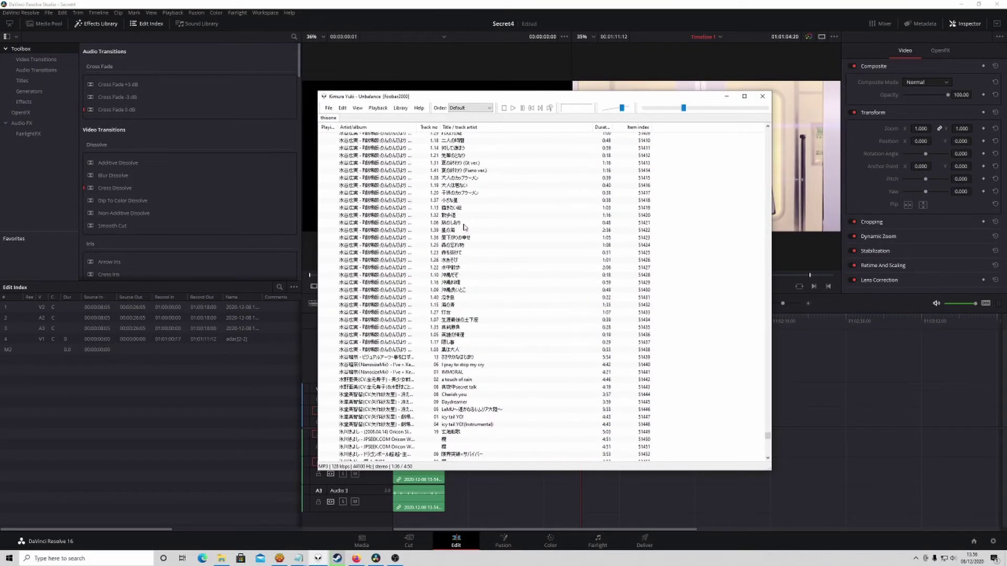
double_click(461, 372)
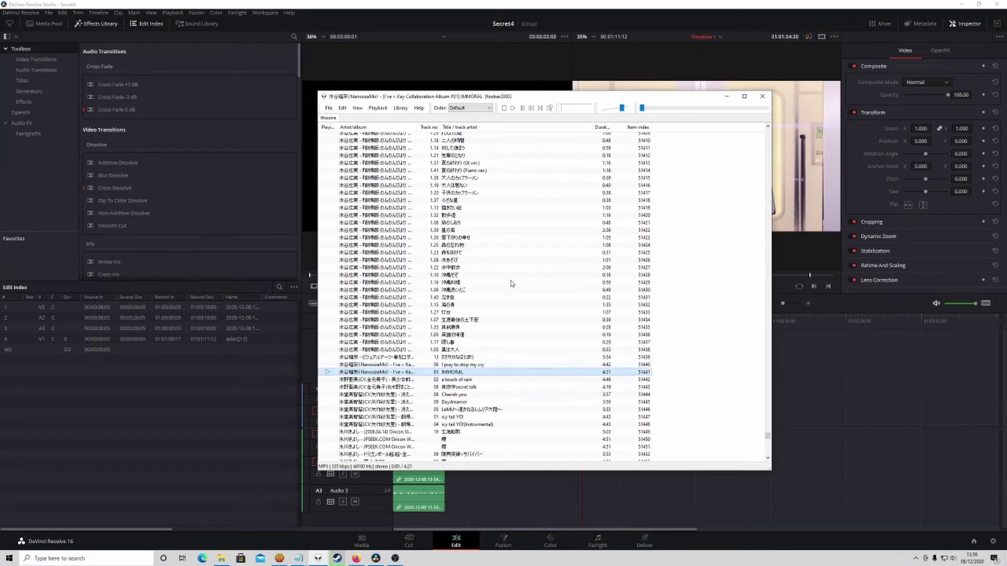
scroll(512, 283, up, 10)
scroll(512, 283, up, 5)
scroll(512, 283, up, 5)
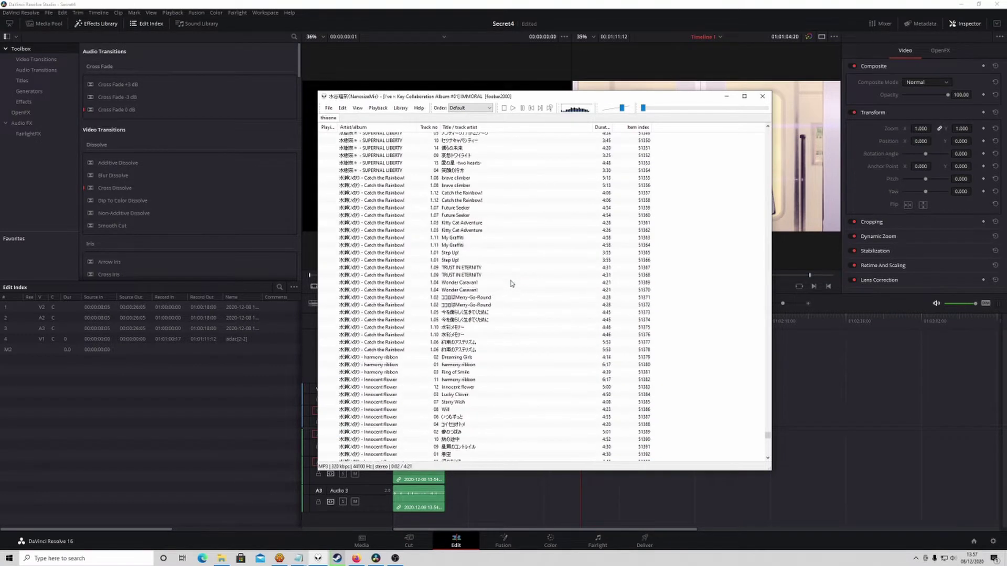
double_click(512, 283)
scroll(513, 283, up, 11)
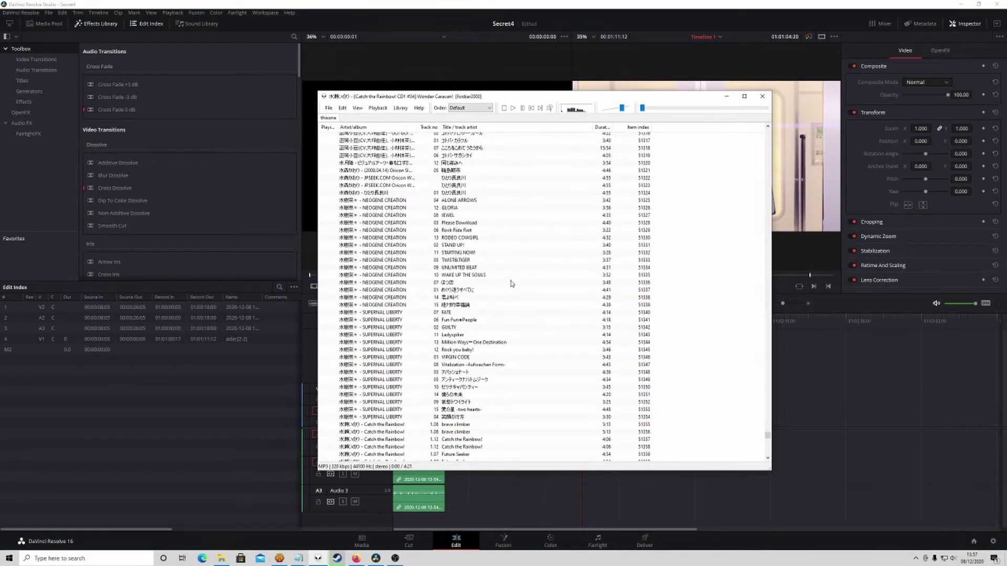
double_click(509, 270)
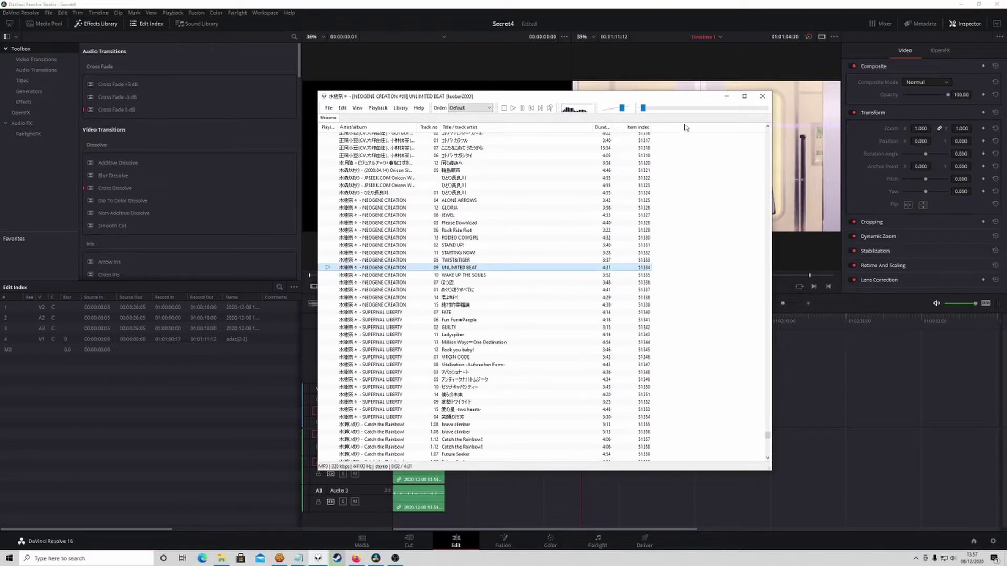
Step: Audition My Feelings and Female Bassist from the playlist
scroll(559, 236, up, 5)
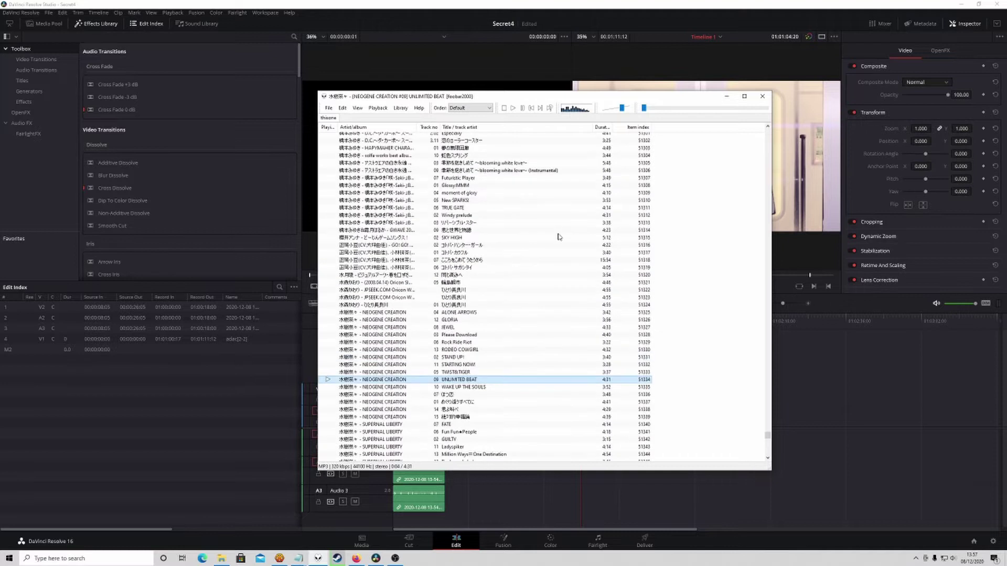
scroll(558, 236, up, 5)
scroll(537, 246, up, 3)
double_click(522, 238)
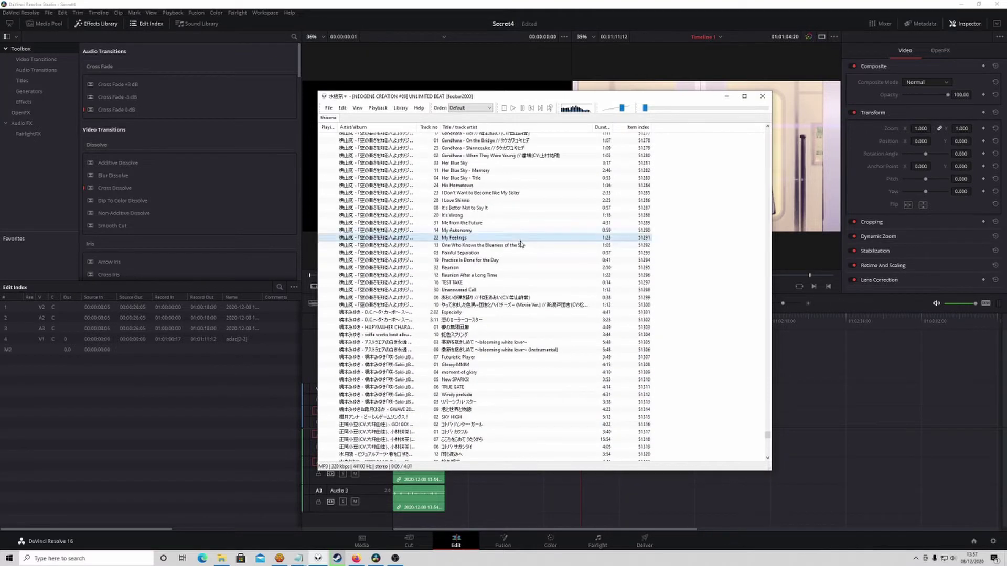
scroll(539, 248, up, 3)
scroll(539, 247, up, 2)
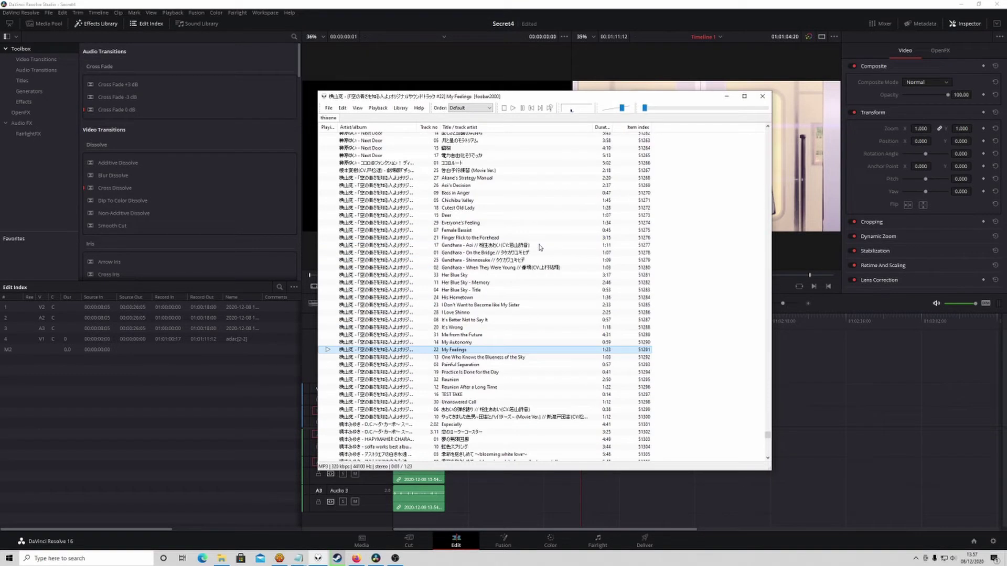
click(523, 238)
double_click(520, 231)
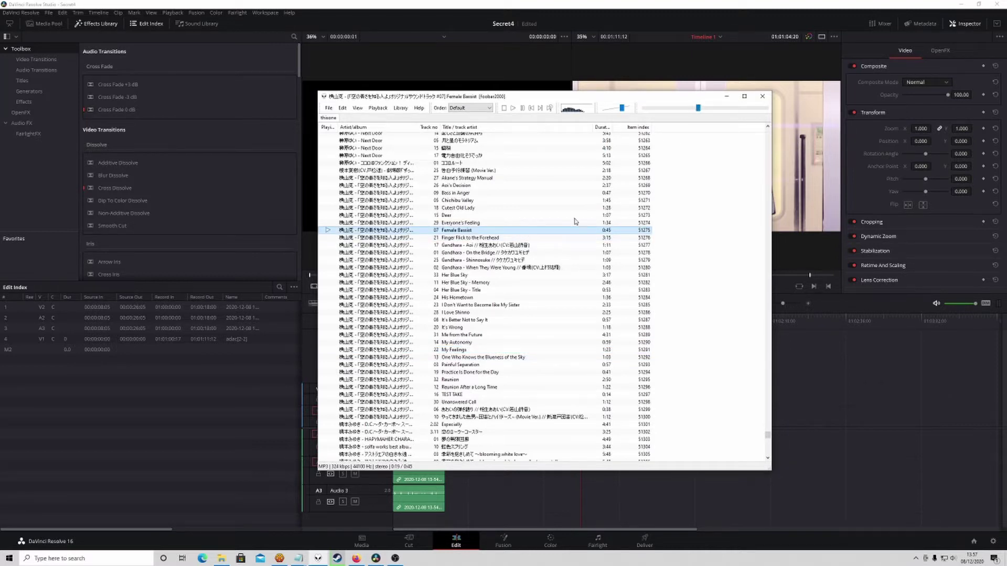
Step: Play Emotion album track 09 and drag it onto Resolve's Audio 2 track
scroll(571, 222, up, 5)
scroll(569, 224, up, 5)
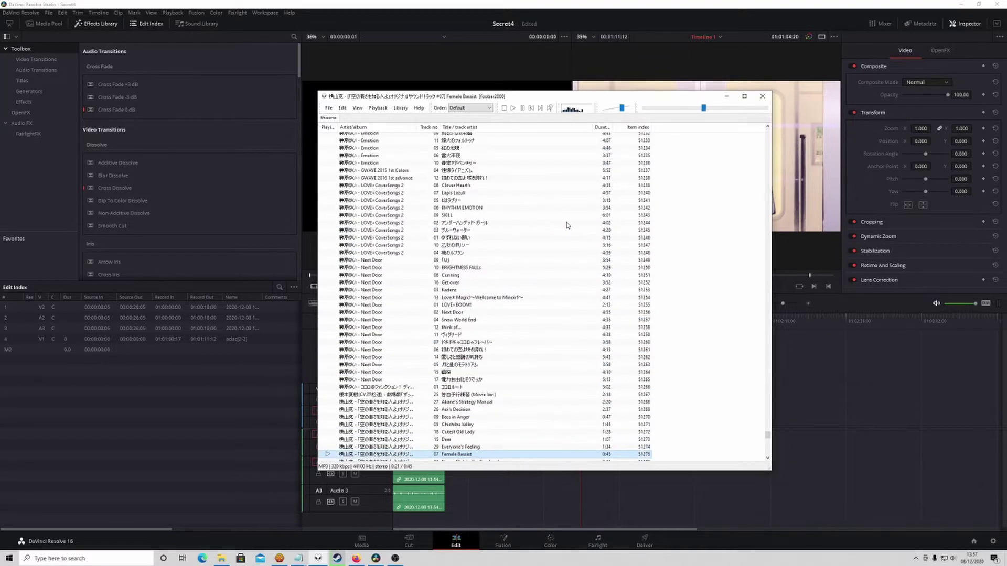
scroll(545, 238, up, 4)
double_click(473, 225)
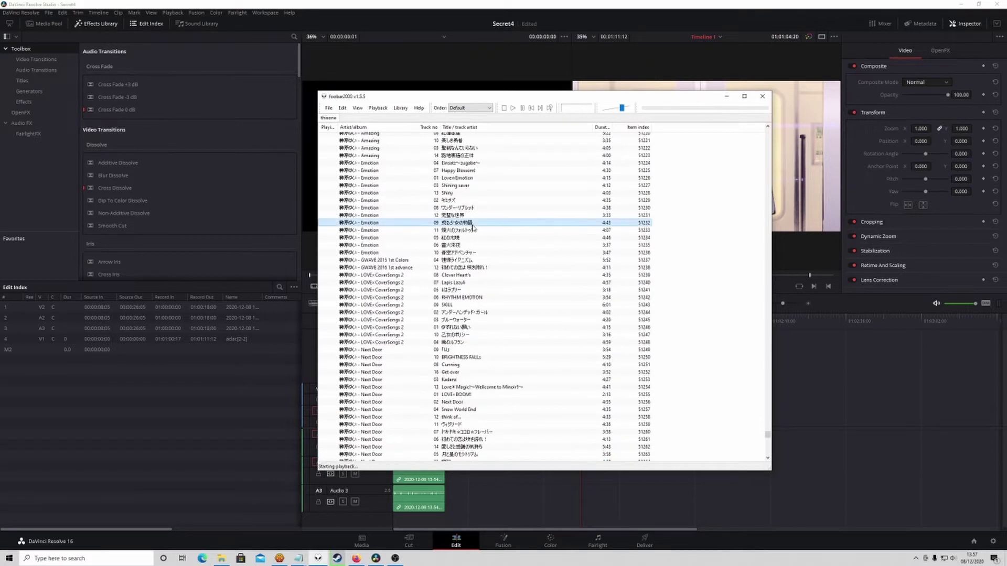
scroll(489, 246, up, 5)
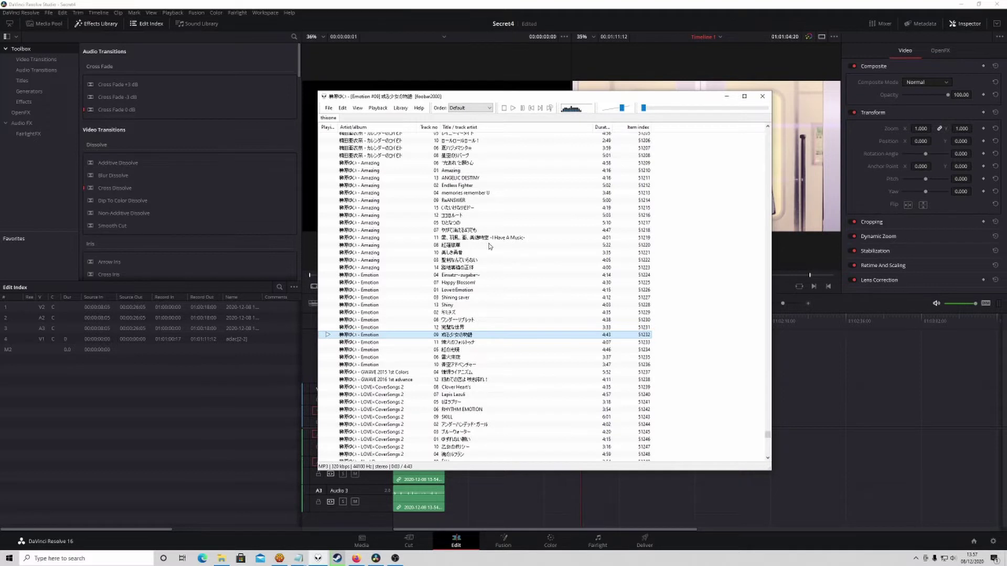
mouse_move(471, 340)
mouse_down()
mouse_move(549, 477)
mouse_move(579, 477)
mouse_up()
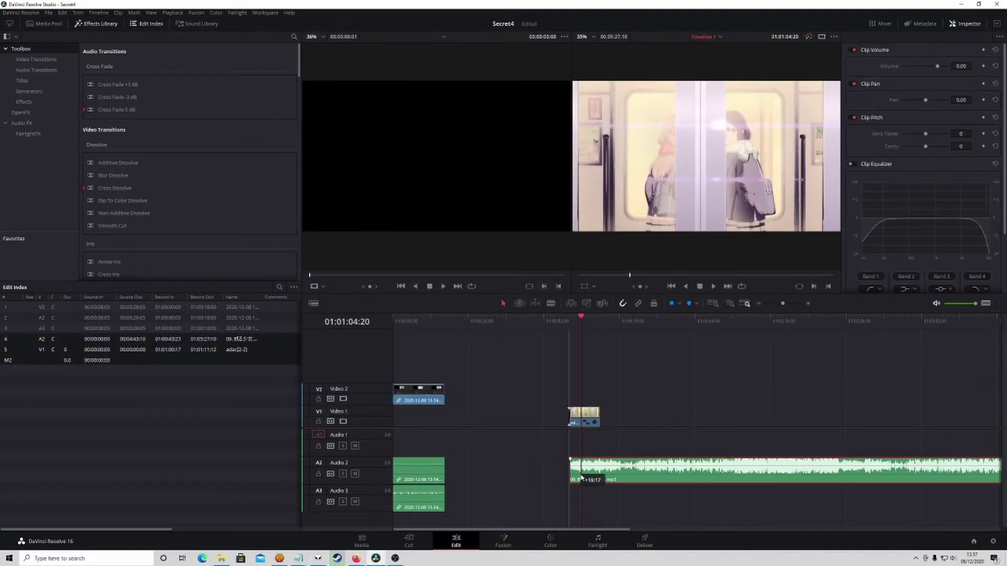
click(317, 558)
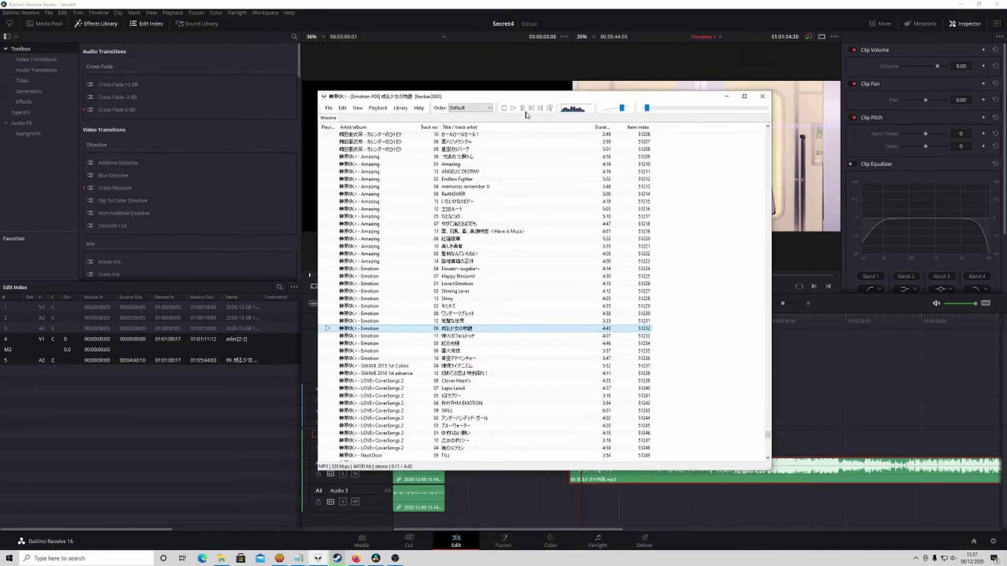
click(582, 21)
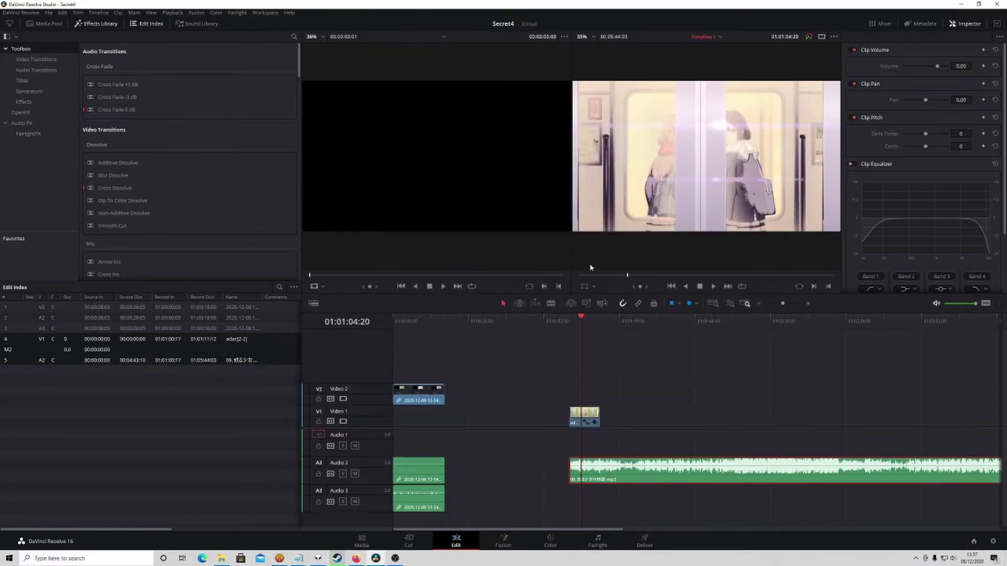
click(576, 324)
key(space)
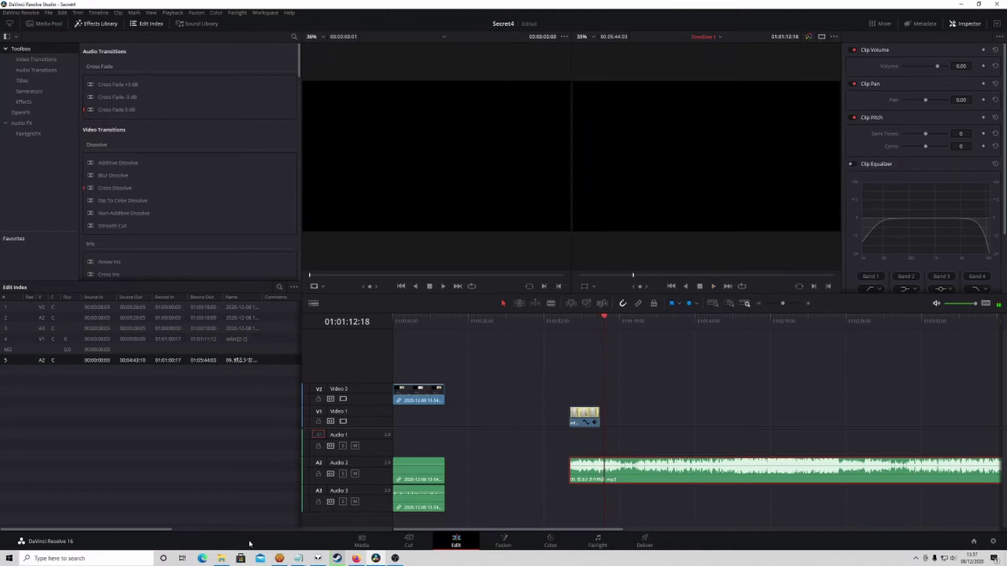
Step: Add gibb.png from the Vanha folder to Video 1 after the train clip
click(225, 558)
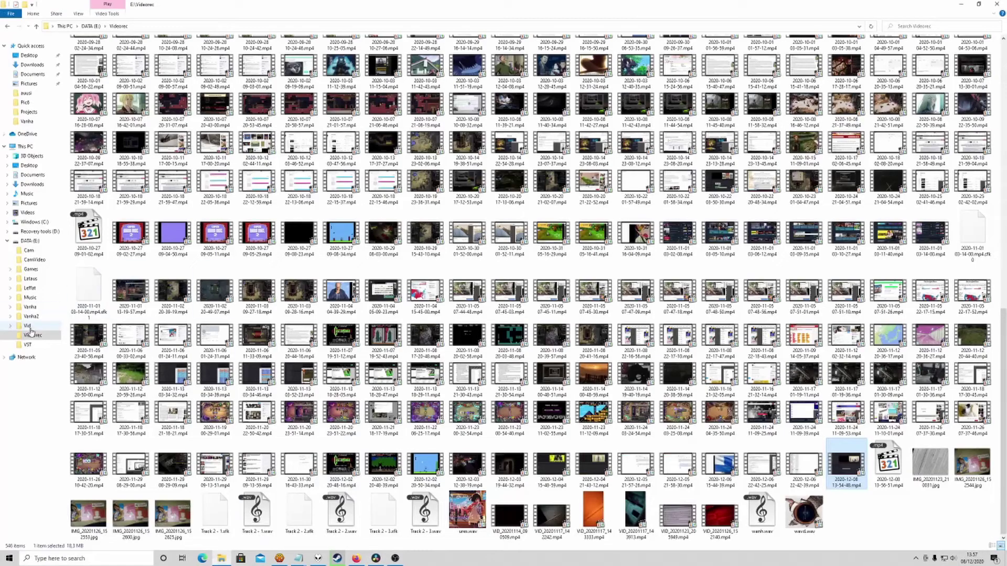
click(31, 308)
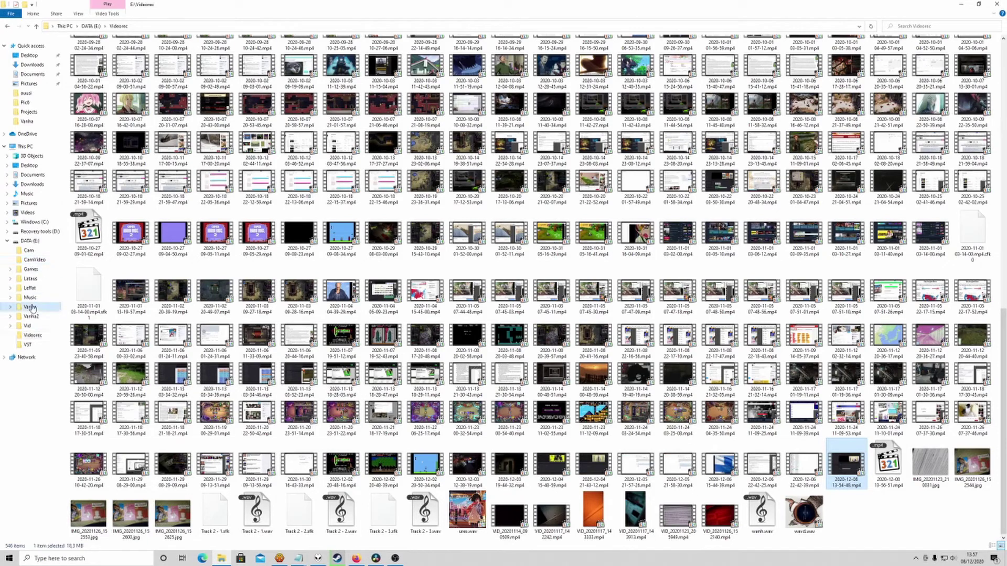
mouse_move(258, 176)
mouse_down()
mouse_move(404, 544)
mouse_move(379, 559)
mouse_move(600, 438)
mouse_up()
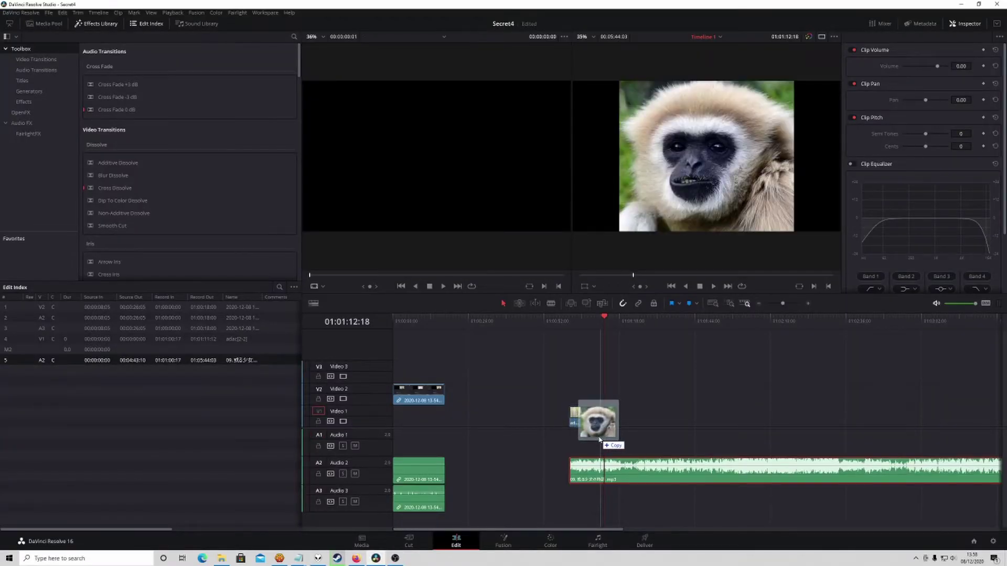
drag(601, 438, 601, 439)
Step: Add the second gibbon picture (Getty photo) to Video 1 after gibb
click(223, 560)
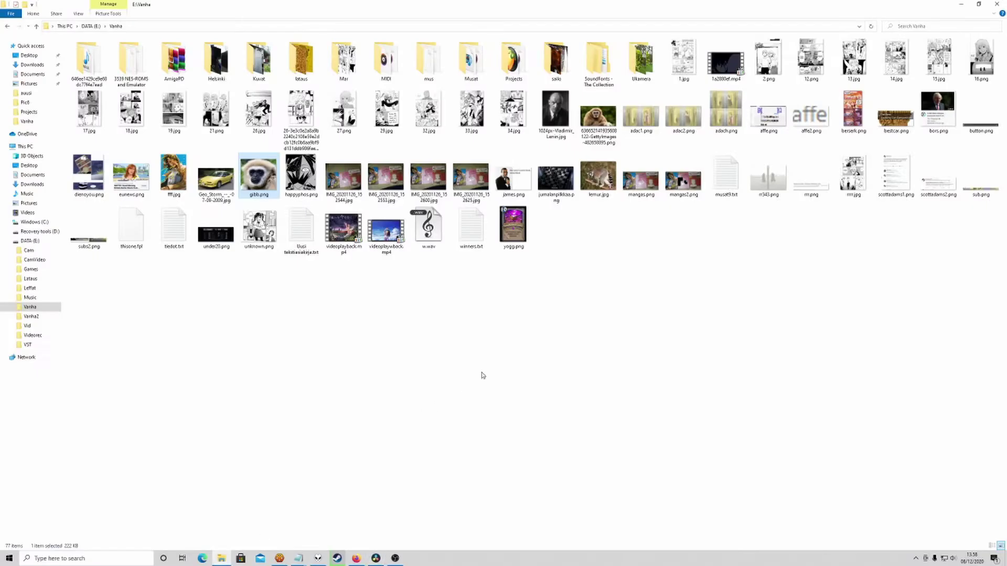
drag(598, 118, 377, 560)
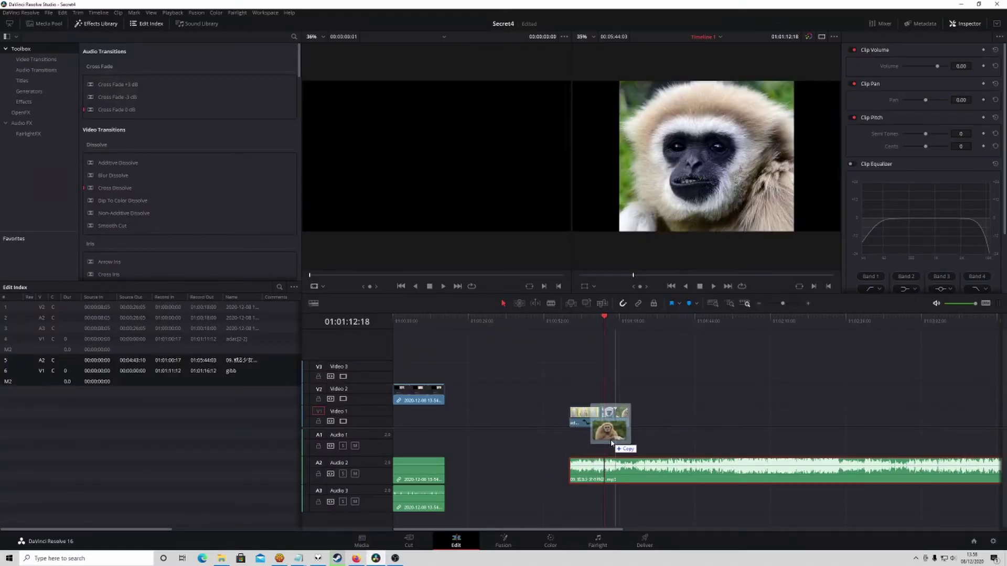
drag(378, 559, 603, 419)
Step: Add lemur.jpg at the end of Video 1
click(221, 557)
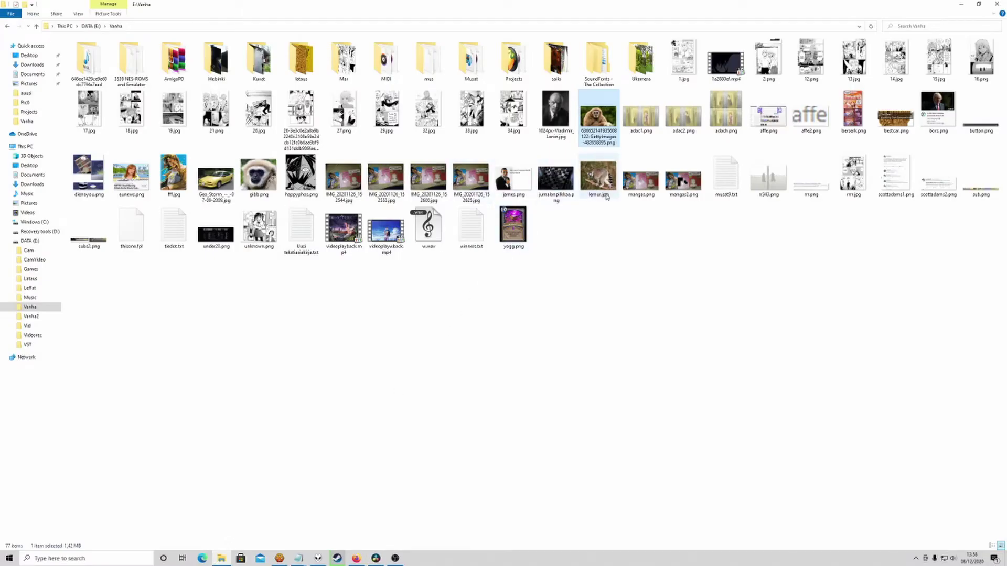
drag(598, 176, 372, 553)
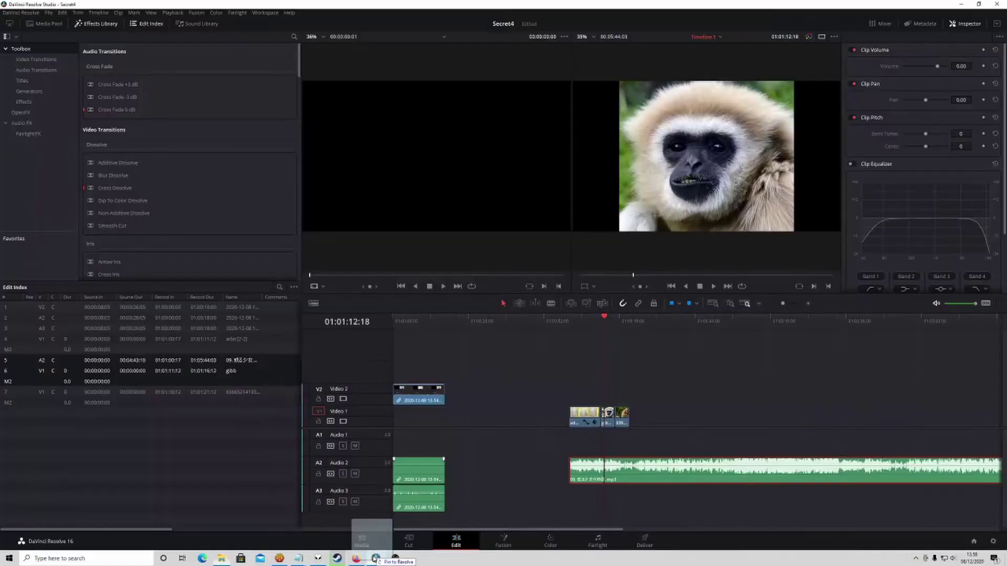
mouse_move(372, 554)
mouse_down()
mouse_move(637, 420)
mouse_move(590, 423)
mouse_up()
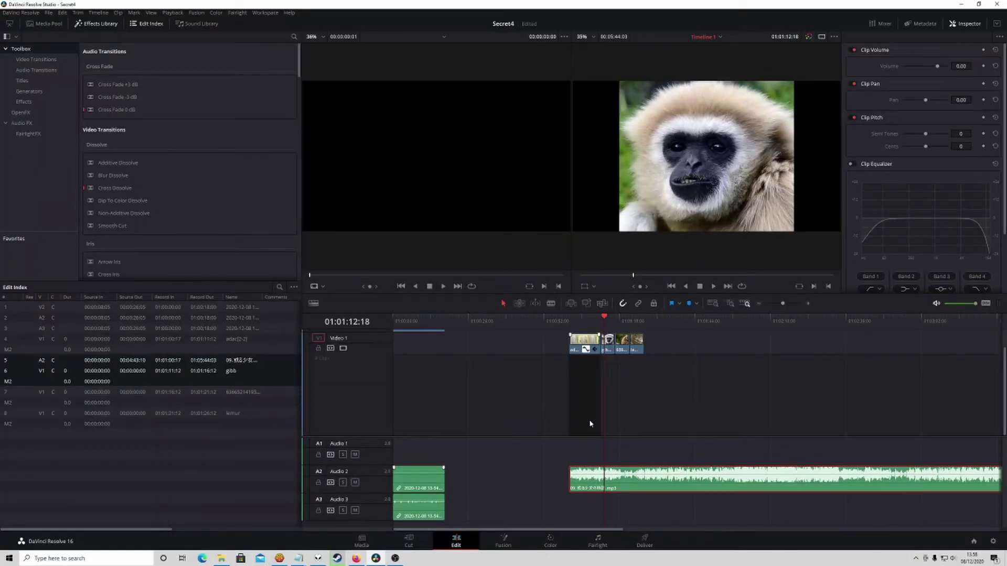
drag(585, 355, 586, 353)
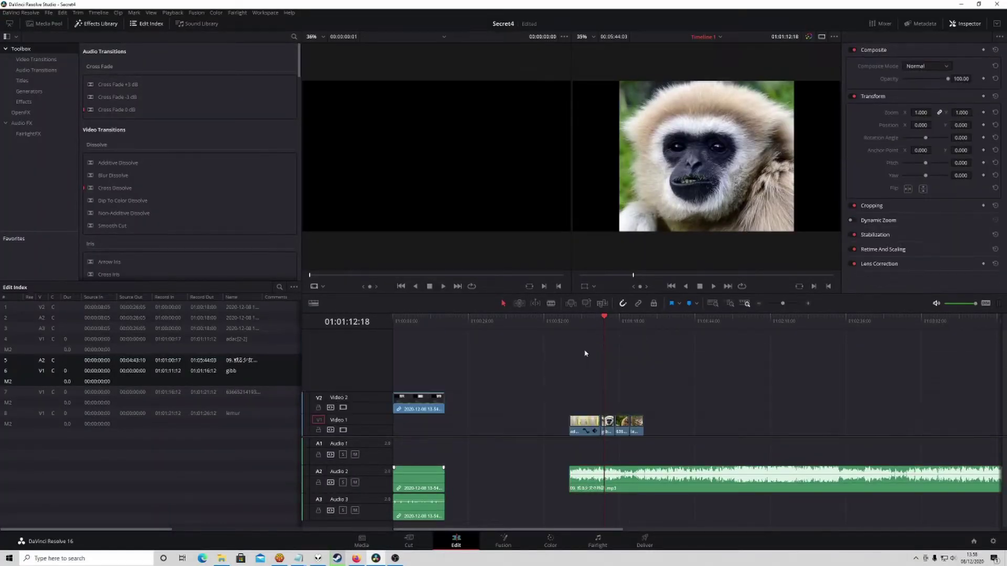
Step: Copy the train still clip and paste its attributes onto the gibbon clip
double_click(579, 424)
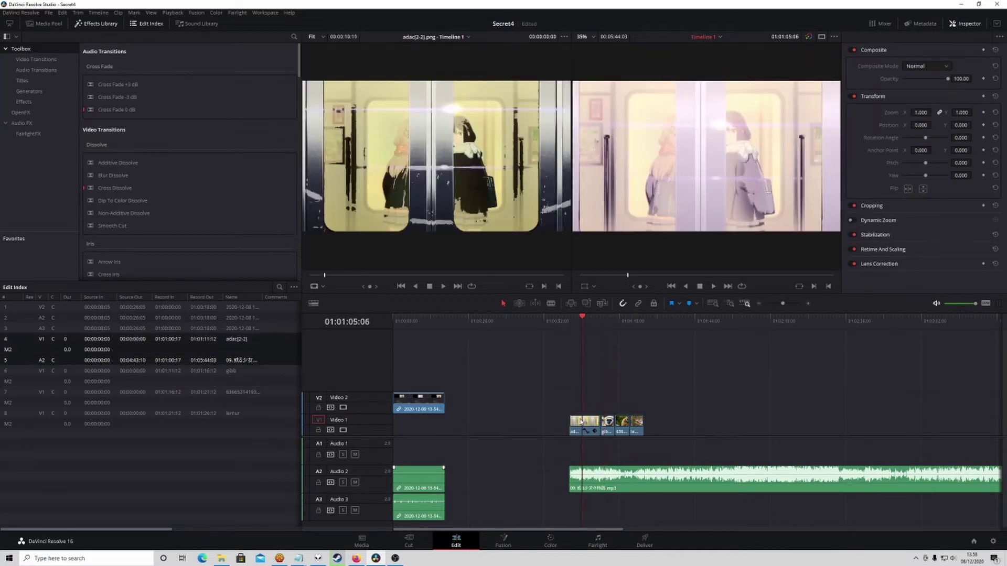
click(580, 423)
right_click(580, 423)
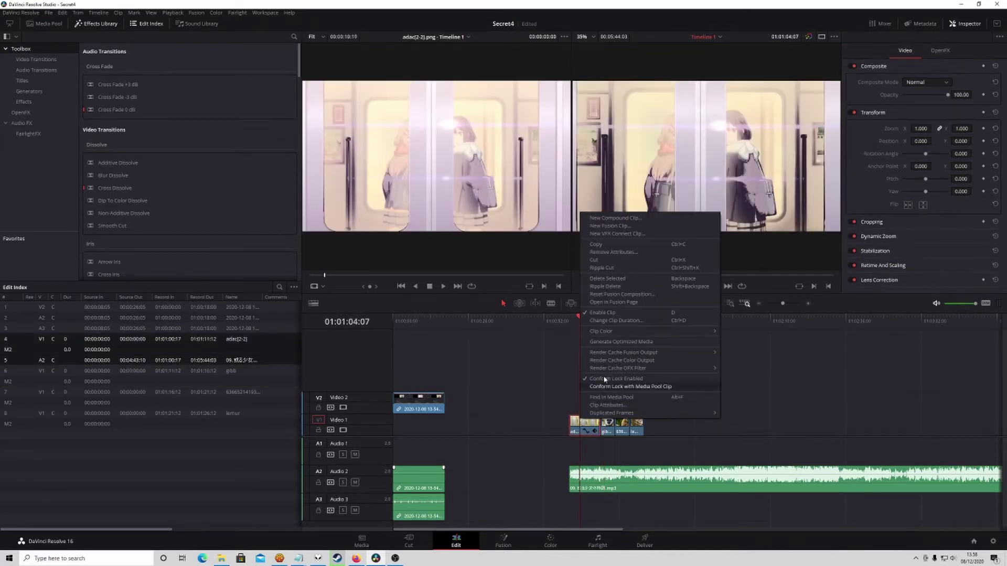
click(626, 245)
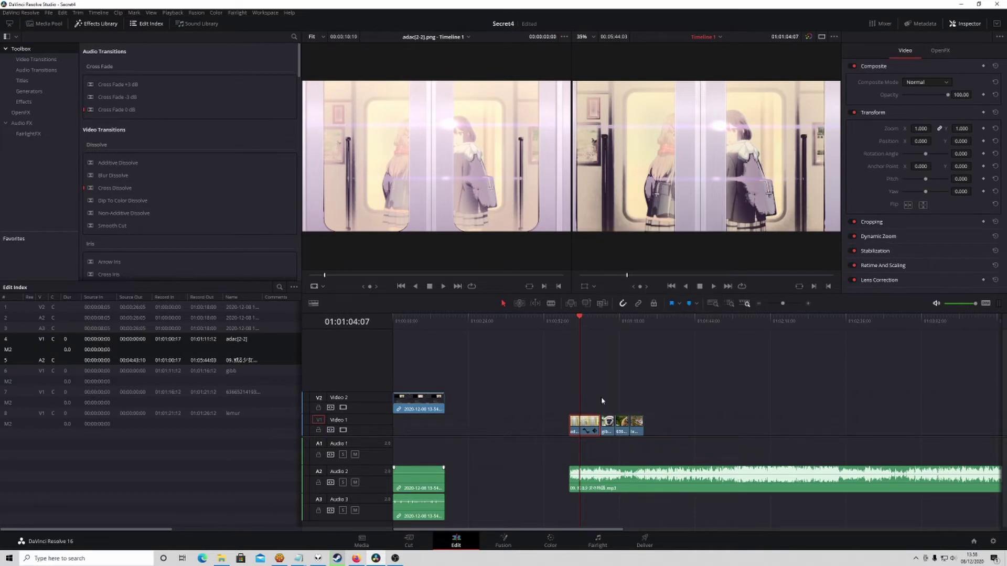
click(608, 425)
right_click(612, 420)
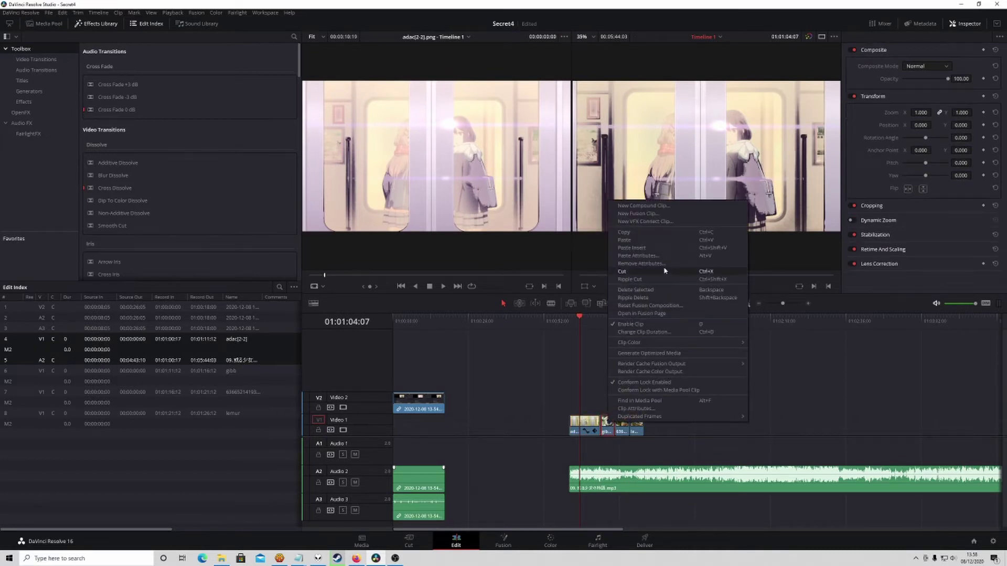
click(637, 256)
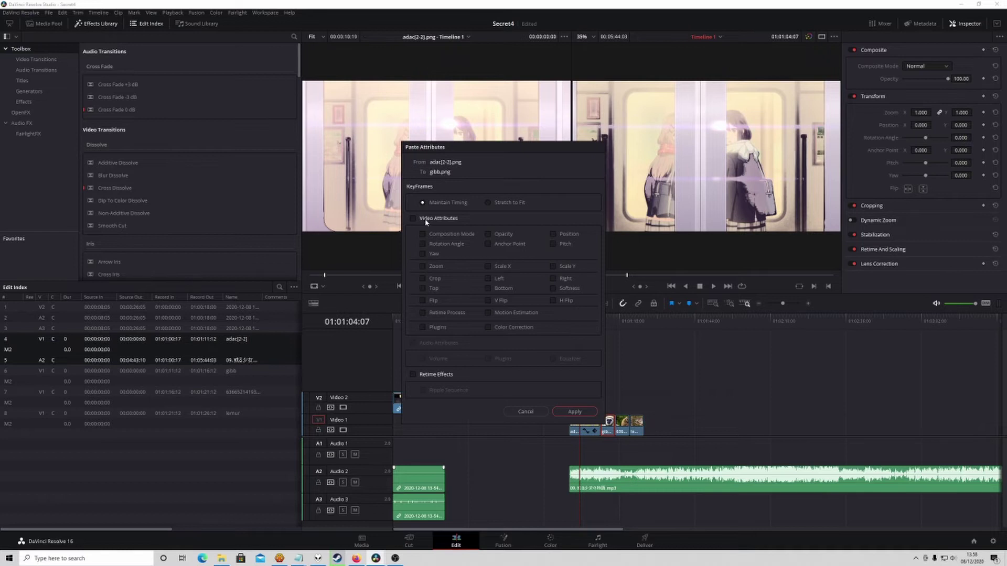
click(576, 411)
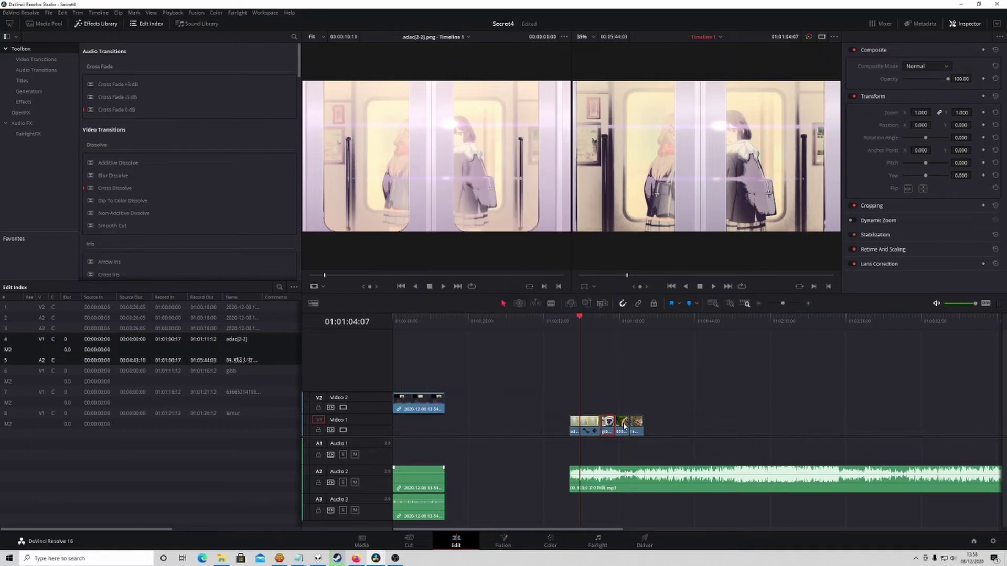
Step: Paste the copied attributes onto the Getty image and lemur clips
right_click(624, 426)
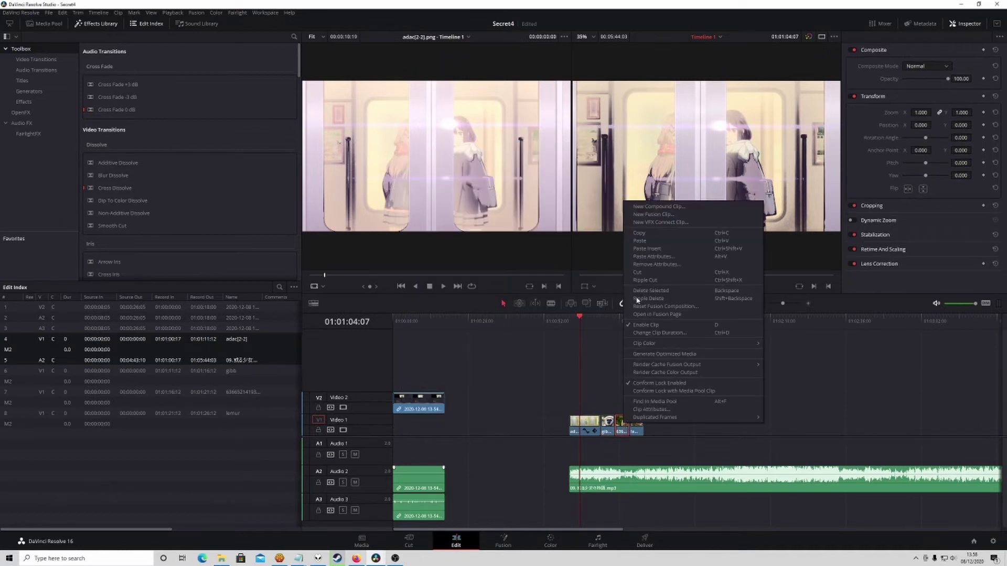
click(653, 257)
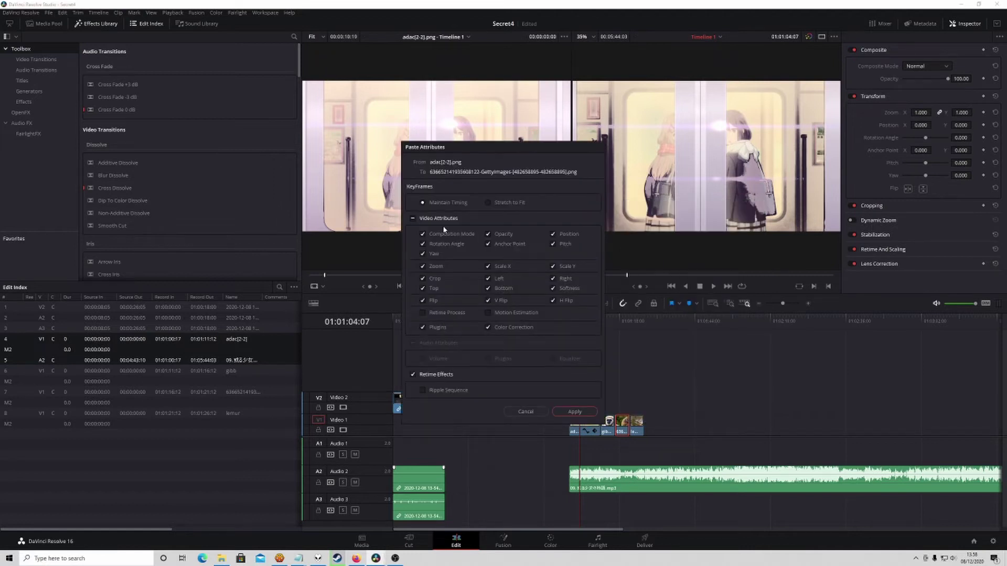
click(569, 412)
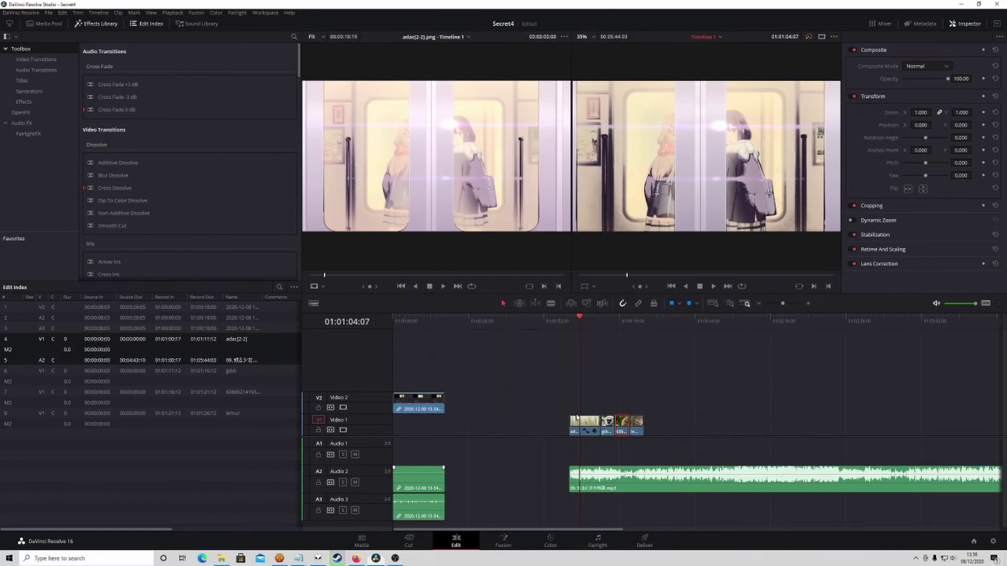
right_click(636, 427)
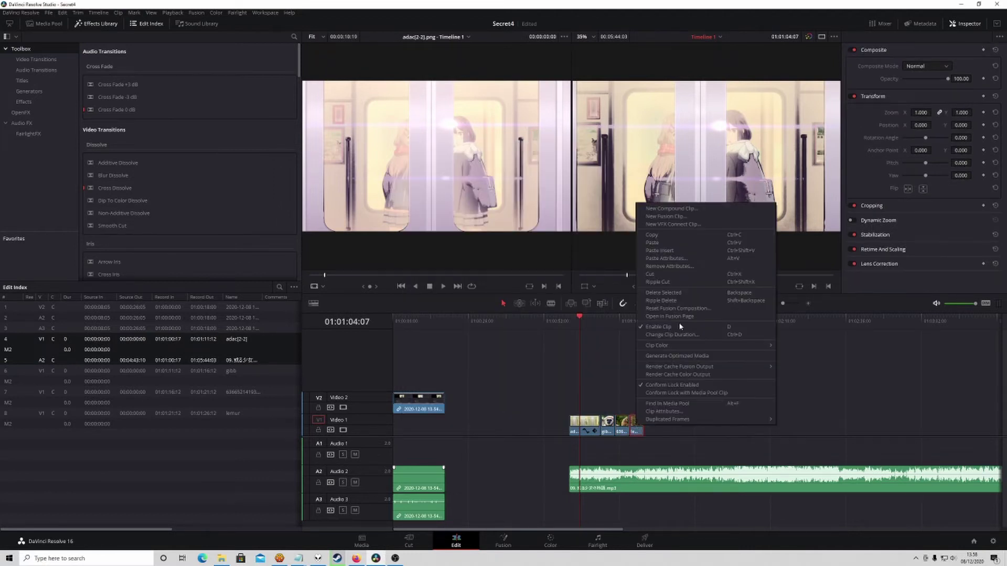
click(674, 259)
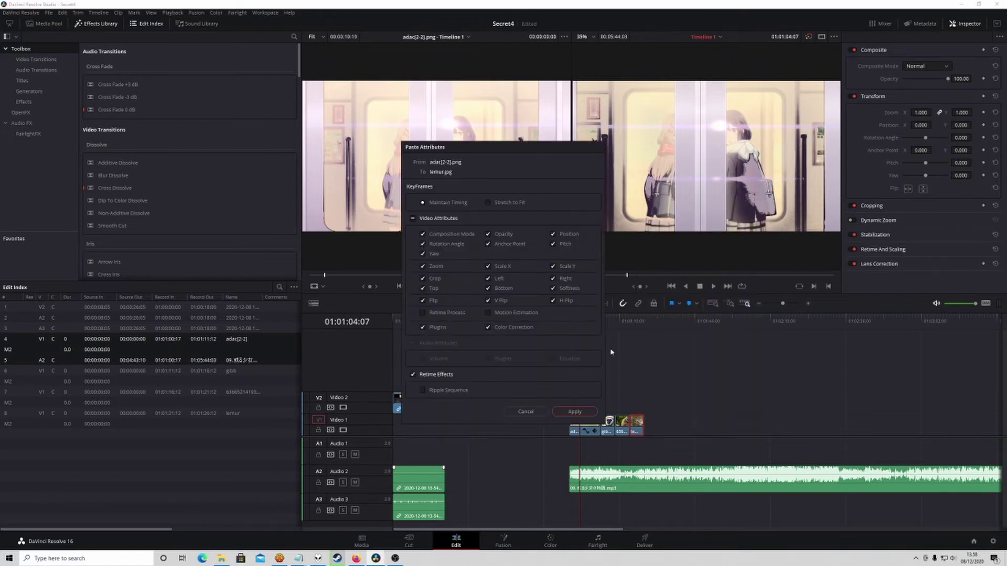
click(582, 413)
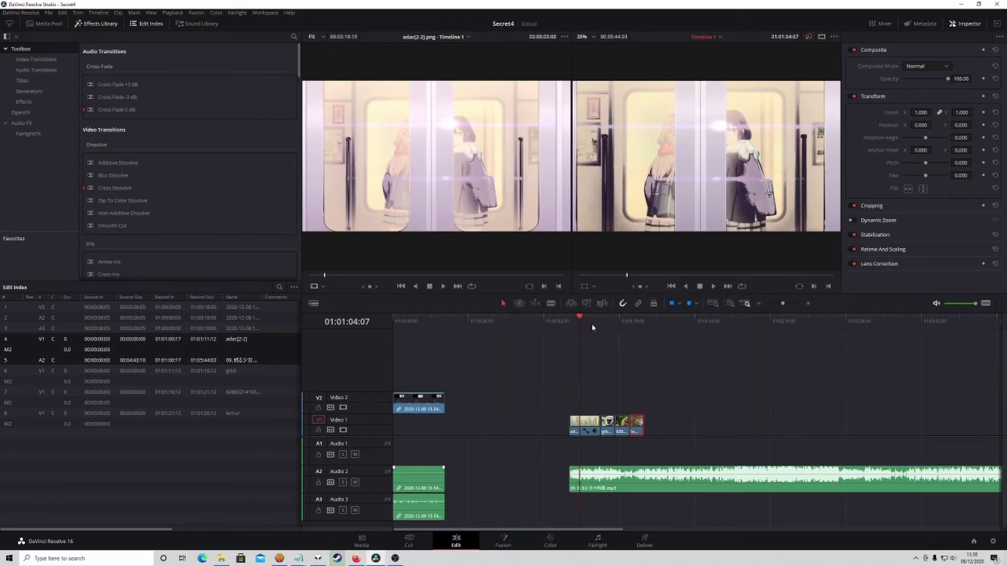
key(Down)
Step: Play the timeline from the train clip and zoom in on the lemur clip
click(593, 328)
key(space)
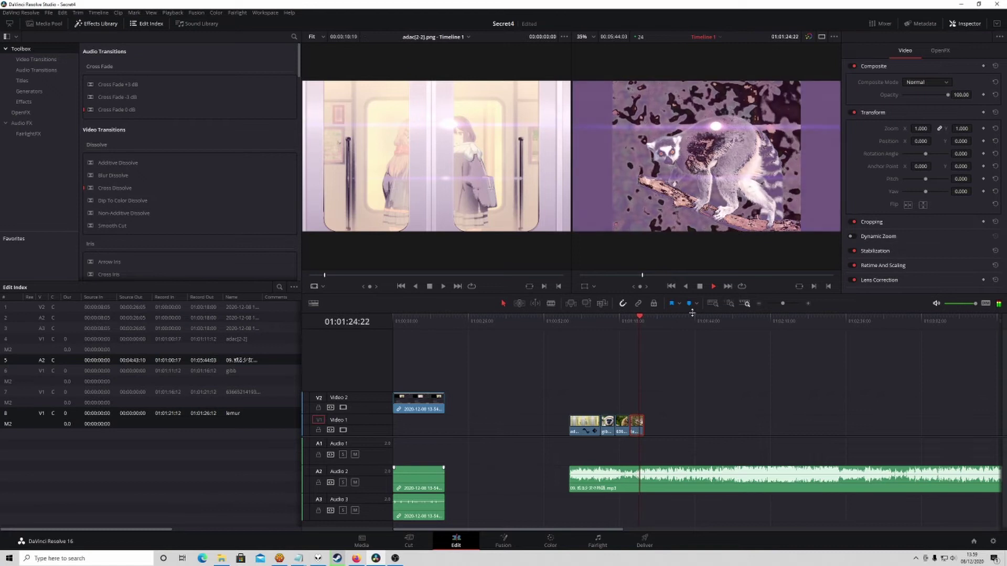
drag(782, 304, 795, 304)
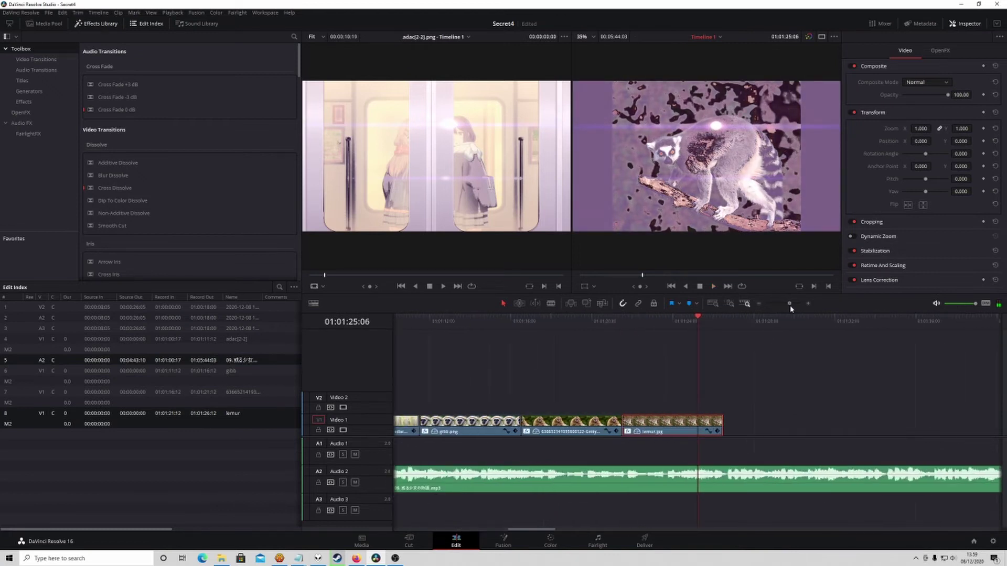
Step: Replay the lemur clip, stop at 01:01:24:16 and add a marker there
click(548, 321)
key(space)
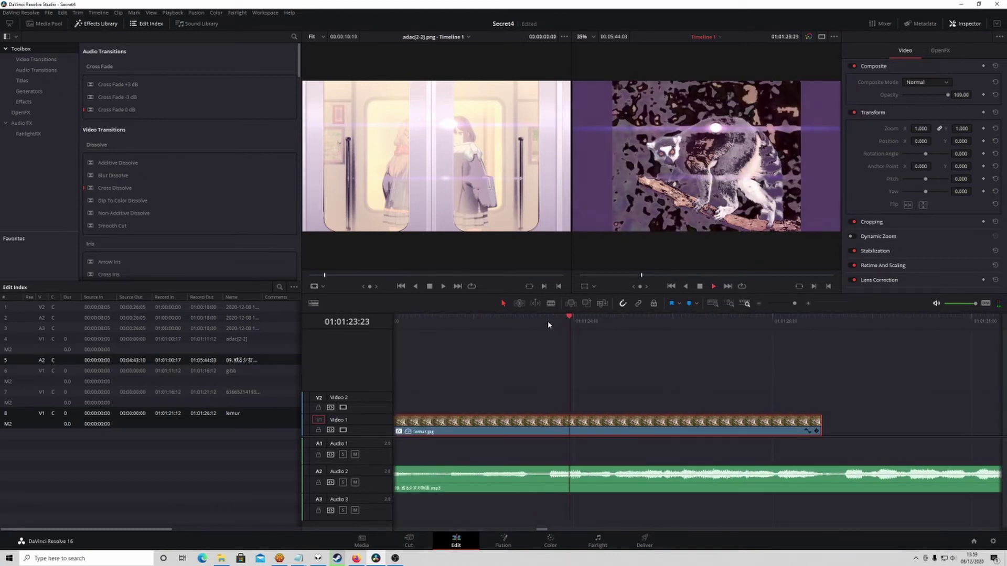
click(640, 322)
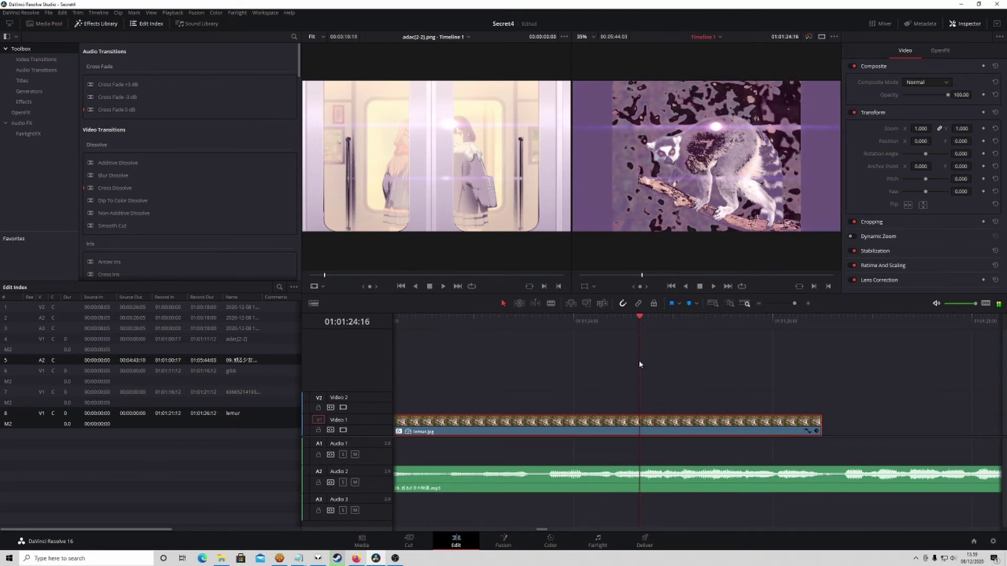
click(691, 304)
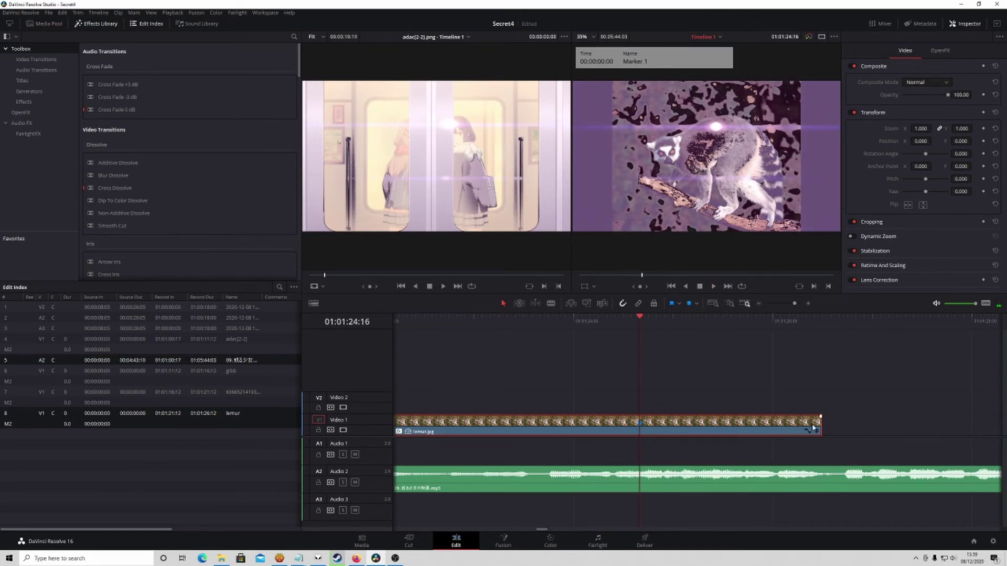
Step: Drag the Lenin portrait image from File Explorer onto the Resolve timeline
click(217, 559)
click(554, 105)
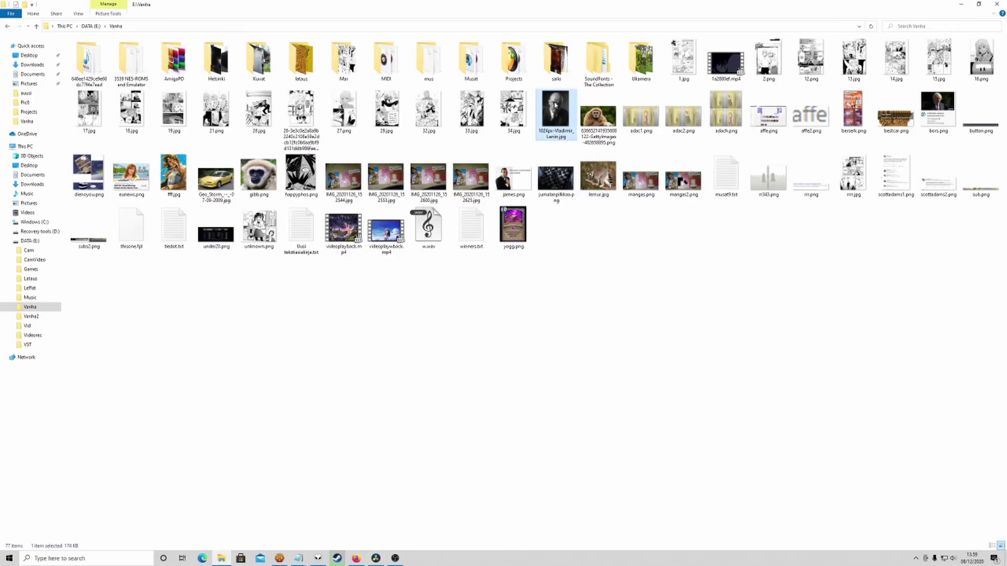
mouse_move(555, 104)
mouse_down()
mouse_move(758, 464)
mouse_move(832, 465)
mouse_up()
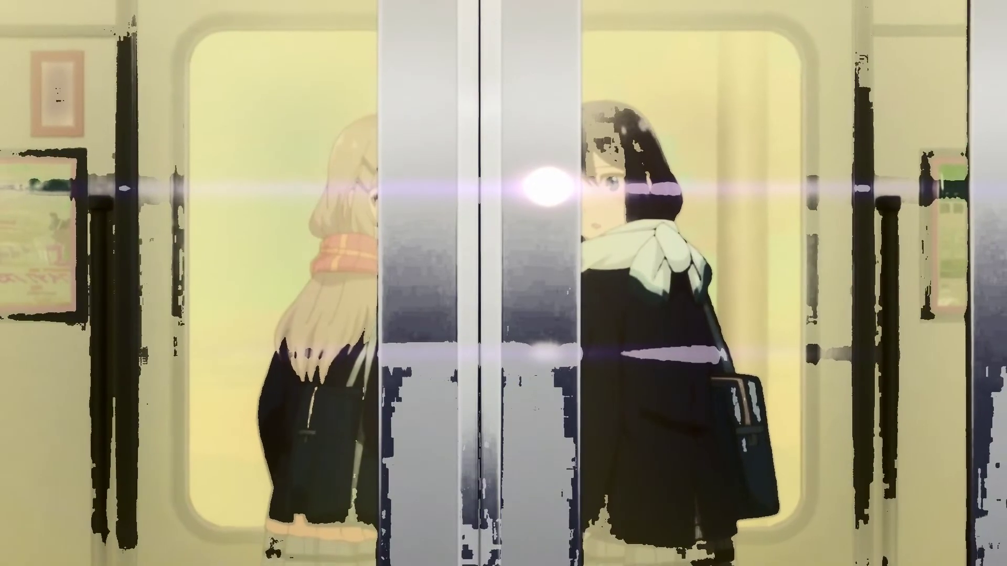